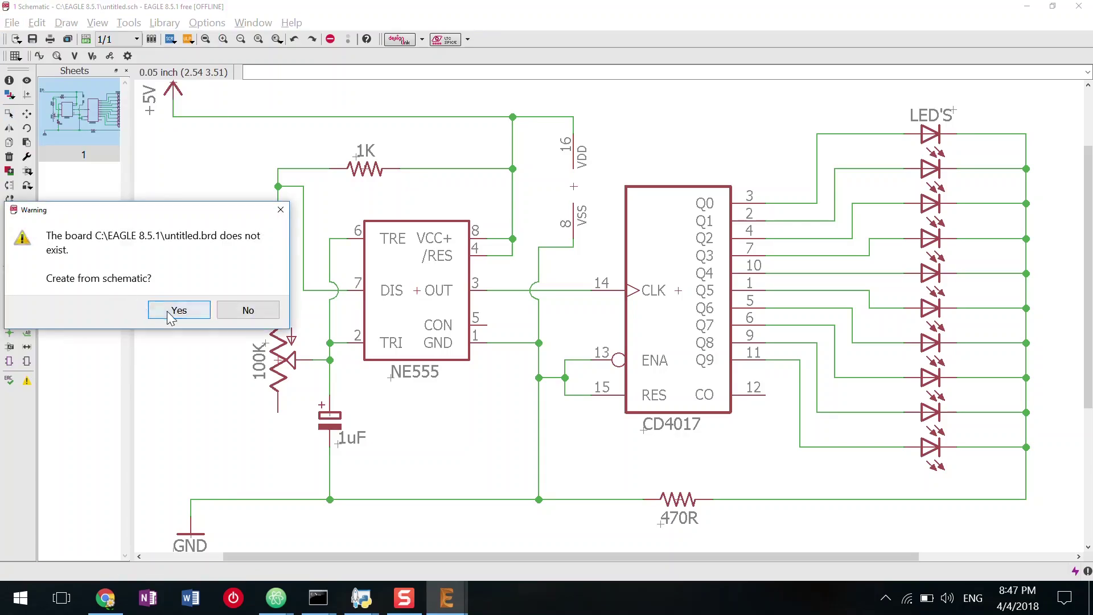
Generate a board from the NE555/CD4017 LED chaser schematic to get the create-board prompt.
{"action": "left_click", "coordinate": [171, 312]}
Shrink the board outline's height and move the ICs, trimmer and other parts onto the board.
{"action": "left_click_drag", "start_coordinate": [528, 514], "coordinate": [526, 409]}
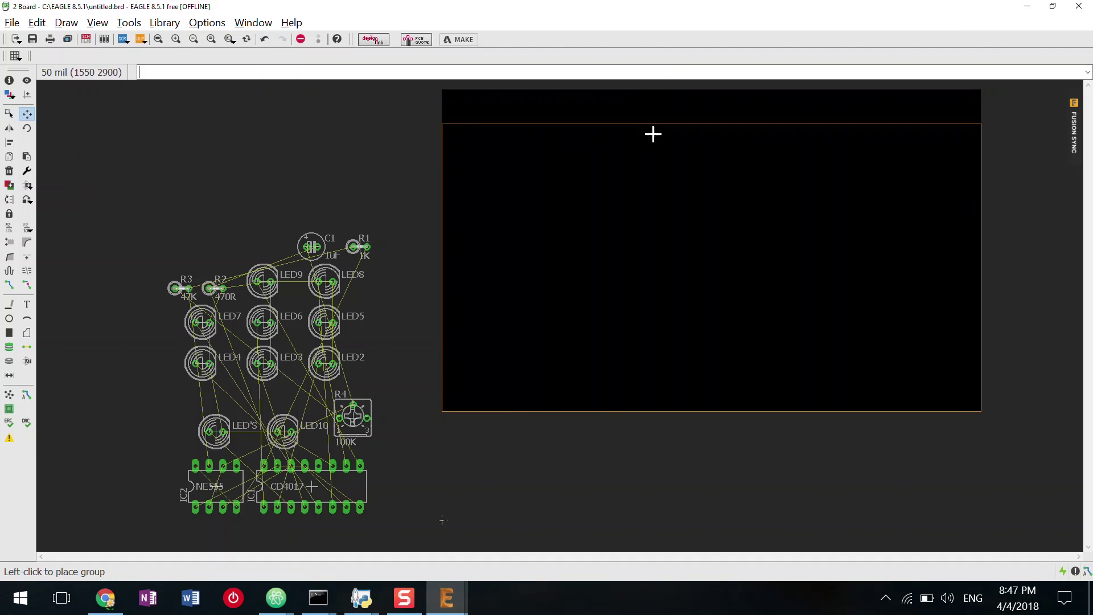
{"action": "left_click_drag", "start_coordinate": [653, 134], "coordinate": [654, 195]}
{"action": "left_click_drag", "start_coordinate": [311, 485], "coordinate": [818, 286]}
{"action": "scroll", "coordinate": [654, 285], "scroll_direction": "up", "scroll_amount": 1}
{"action": "left_click_drag", "start_coordinate": [353, 417], "coordinate": [562, 281]}
{"action": "left_click_drag", "start_coordinate": [214, 431], "coordinate": [472, 381]}
Group the ten LEDs and place them as a row along the board's bottom.
{"action": "left_click", "coordinate": [253, 383]}
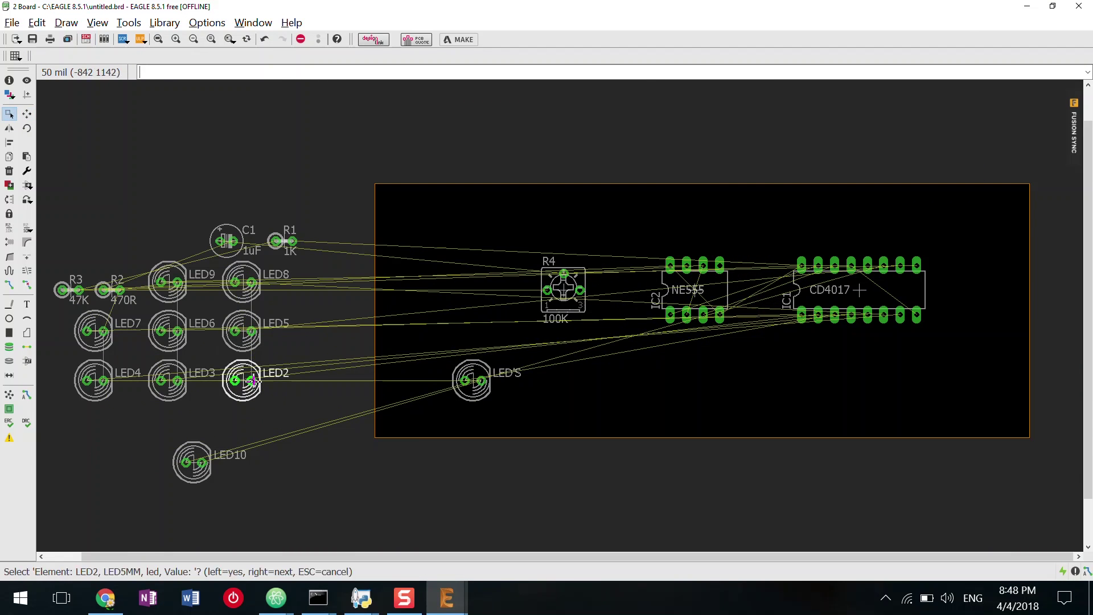
{"action": "left_click", "coordinate": [254, 383]}
{"action": "left_click", "coordinate": [537, 381]}
{"action": "left_click_drag", "start_coordinate": [422, 351], "coordinate": [968, 413]}
{"action": "right_click", "coordinate": [627, 380], "text": "ctrl"}
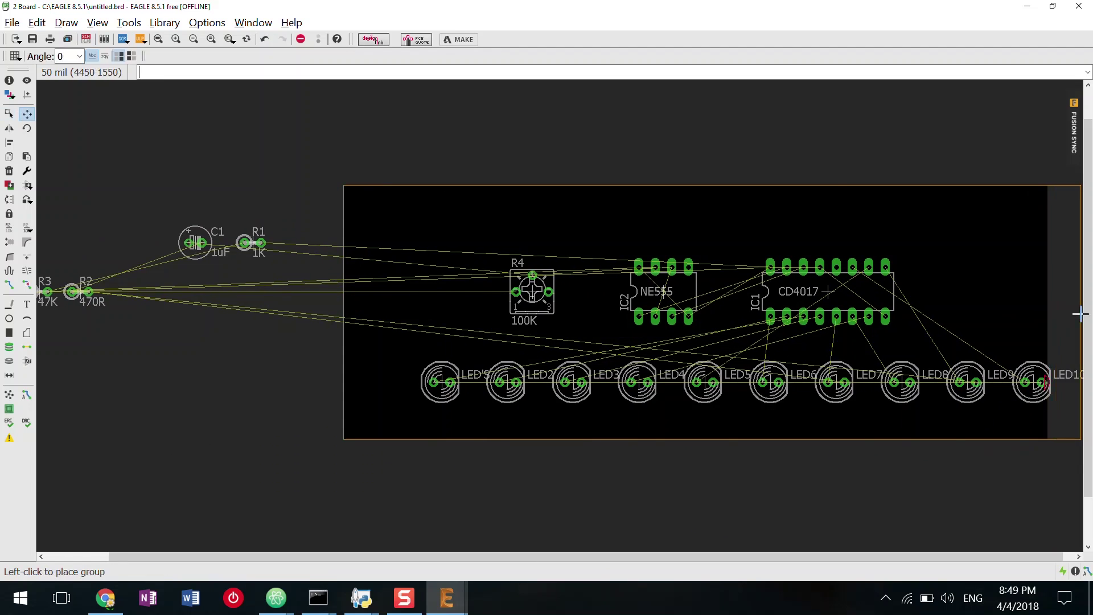
{"action": "left_click", "coordinate": [1080, 314]}
Place R1, C1, R3 and R2 above the ICs and outline a group of parts.
{"action": "left_click_drag", "start_coordinate": [245, 243], "coordinate": [769, 226]}
{"action": "left_click_drag", "start_coordinate": [195, 243], "coordinate": [531, 233]}
{"action": "mouse_move", "coordinate": [47, 292]}
{"action": "left_mouse_down"}
{"action": "mouse_move", "coordinate": [661, 226]}
{"action": "mouse_move", "coordinate": [875, 234]}
{"action": "left_mouse_up"}
{"action": "left_click", "coordinate": [10, 113]}
{"action": "left_click", "coordinate": [1078, 347]}
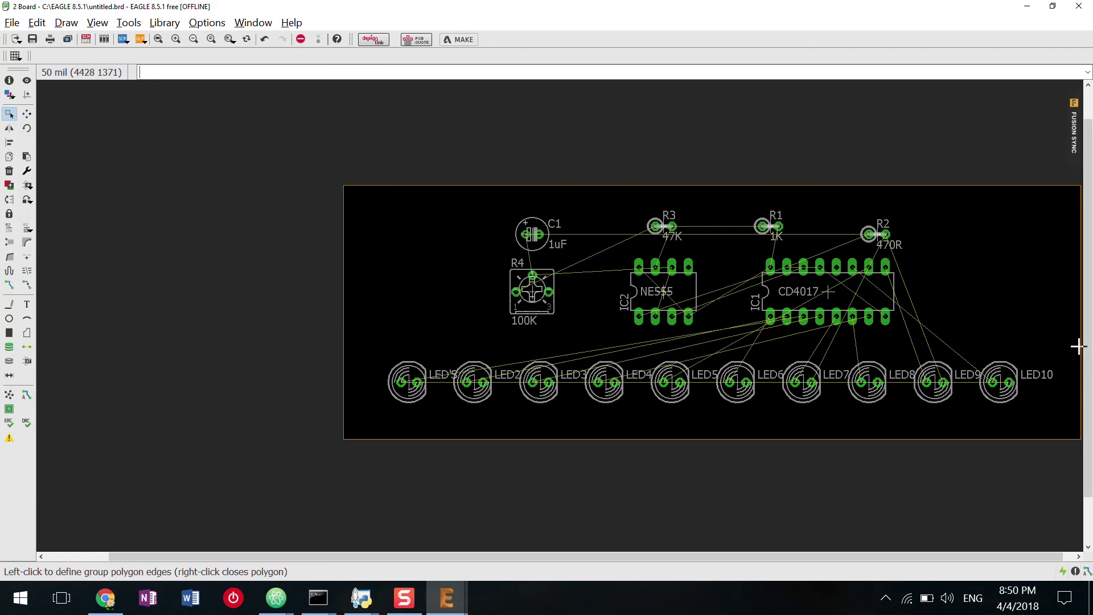
{"action": "scroll", "coordinate": [1078, 346], "scroll_direction": "up", "scroll_amount": 2}
Start a trace from R4, then autoroute the whole board and accept the result.
{"action": "left_click", "coordinate": [9, 285]}
{"action": "left_click", "coordinate": [290, 272]}
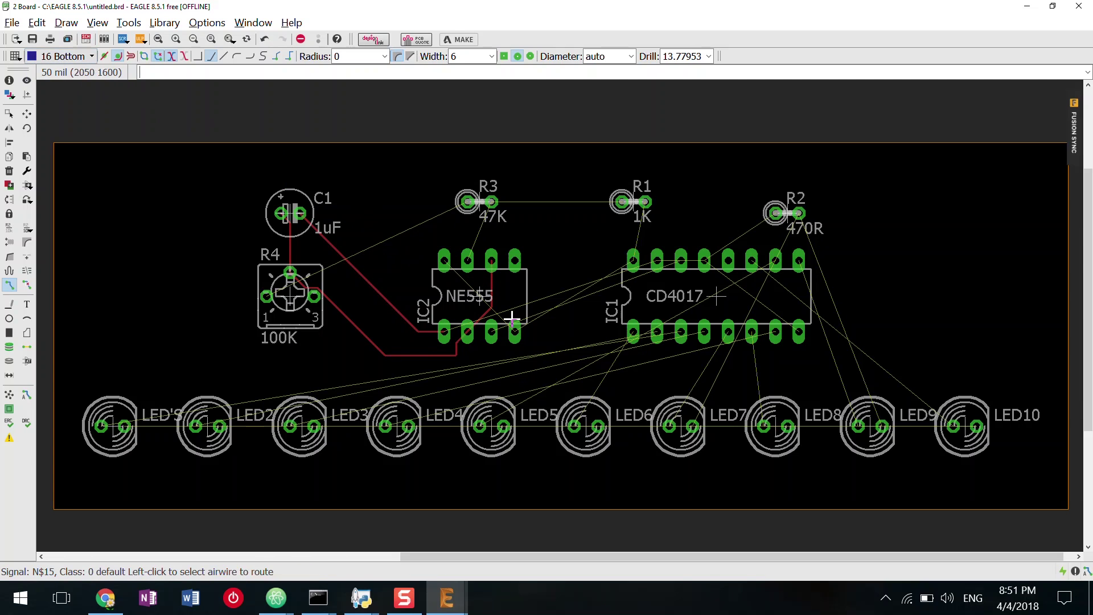
{"action": "left_click", "coordinate": [25, 399]}
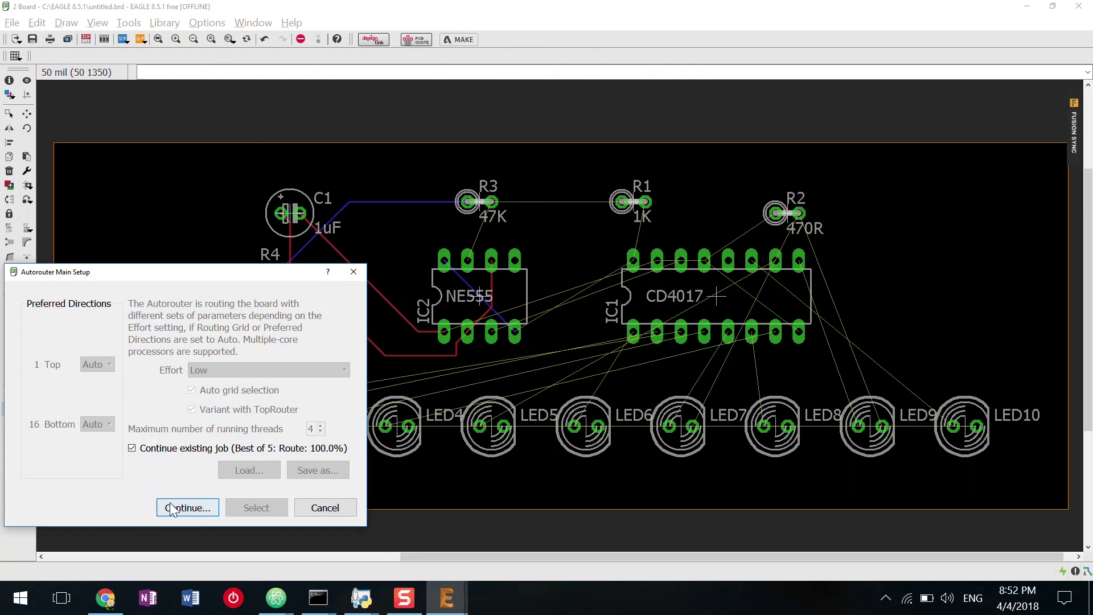
{"action": "left_click", "coordinate": [183, 507]}
{"action": "left_click", "coordinate": [129, 497]}
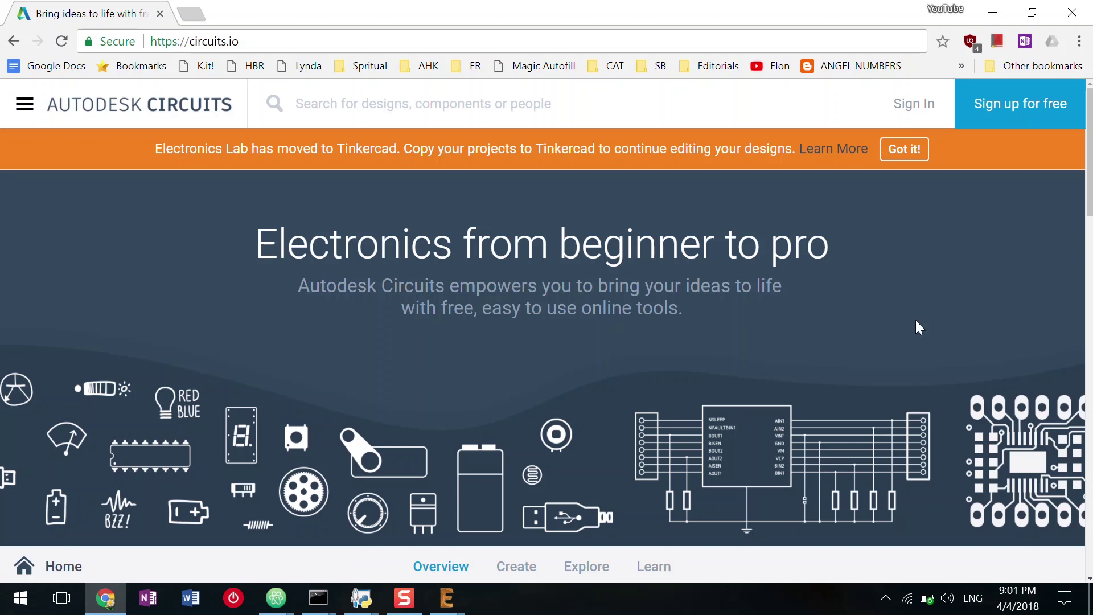
Sign in to Autodesk Circuits with the account password.
{"action": "left_click", "coordinate": [914, 103]}
{"action": "left_click", "coordinate": [476, 341]}
{"action": "left_click", "coordinate": [532, 393]}
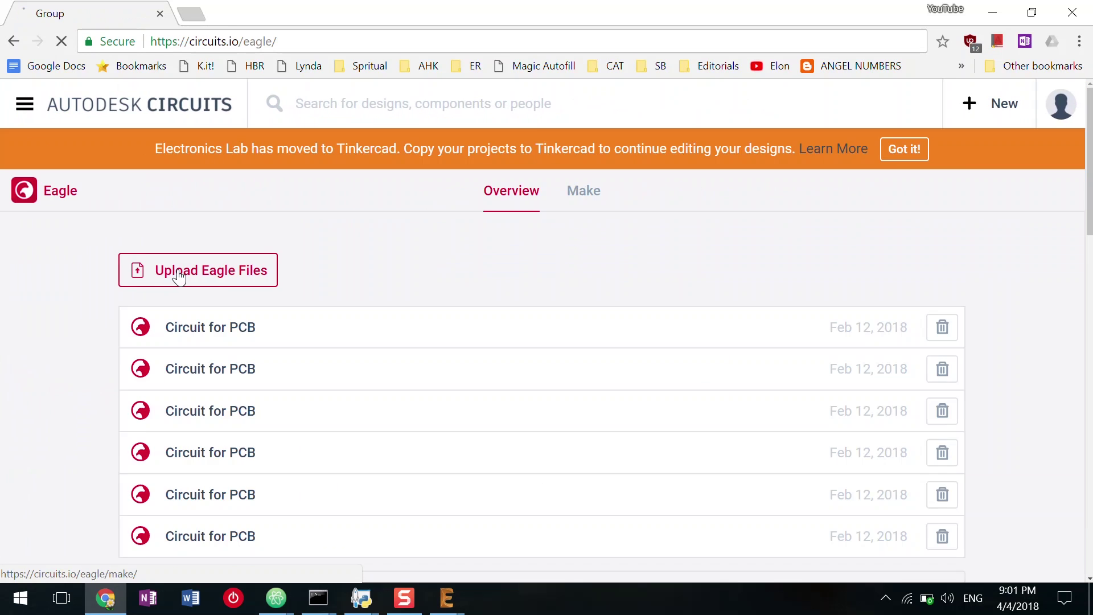
Upload LED Chaser.brd via Eagle > Make and start crunching to generate the board preview.
{"action": "left_click", "coordinate": [174, 272]}
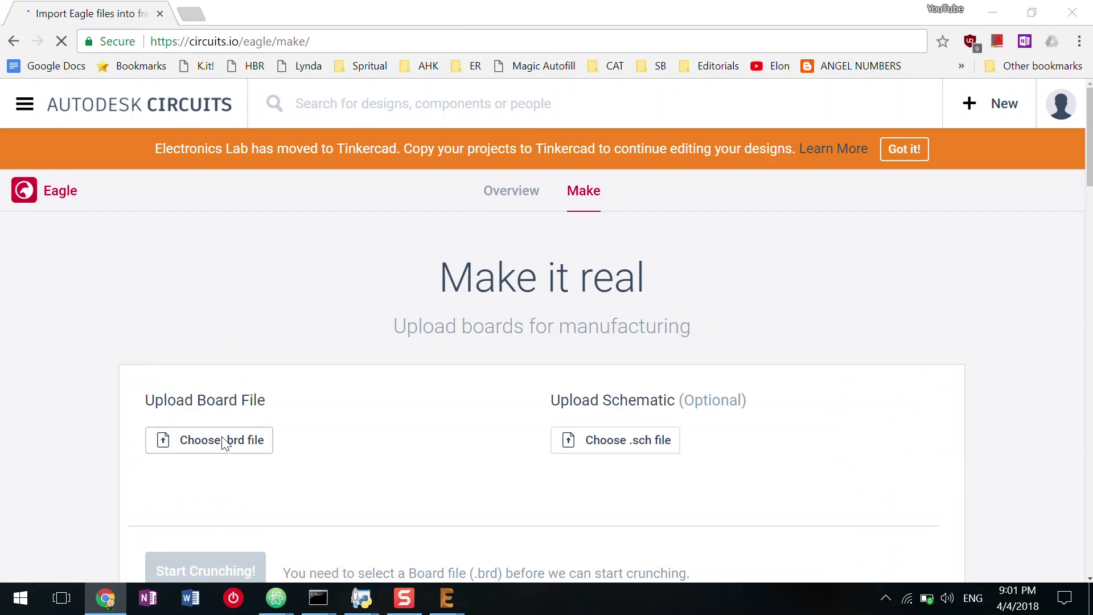
{"action": "left_click", "coordinate": [225, 441]}
{"action": "double_click", "coordinate": [223, 88]}
{"action": "scroll", "coordinate": [256, 305], "scroll_direction": "down", "scroll_amount": 3}
{"action": "left_click", "coordinate": [229, 433]}
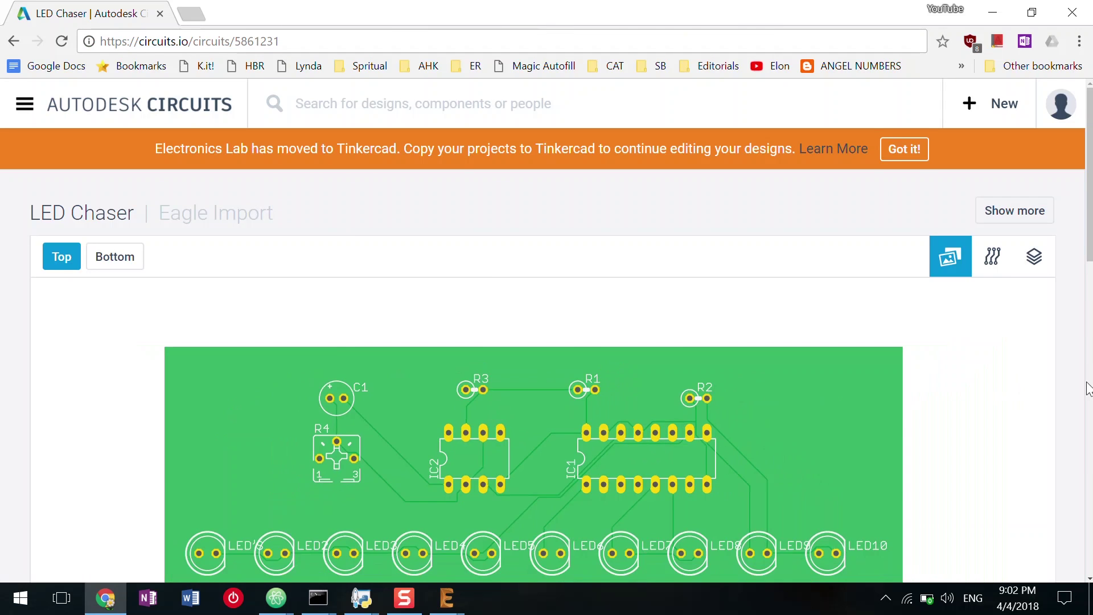
{"action": "scroll", "coordinate": [683, 371], "scroll_direction": "down", "scroll_amount": 10}
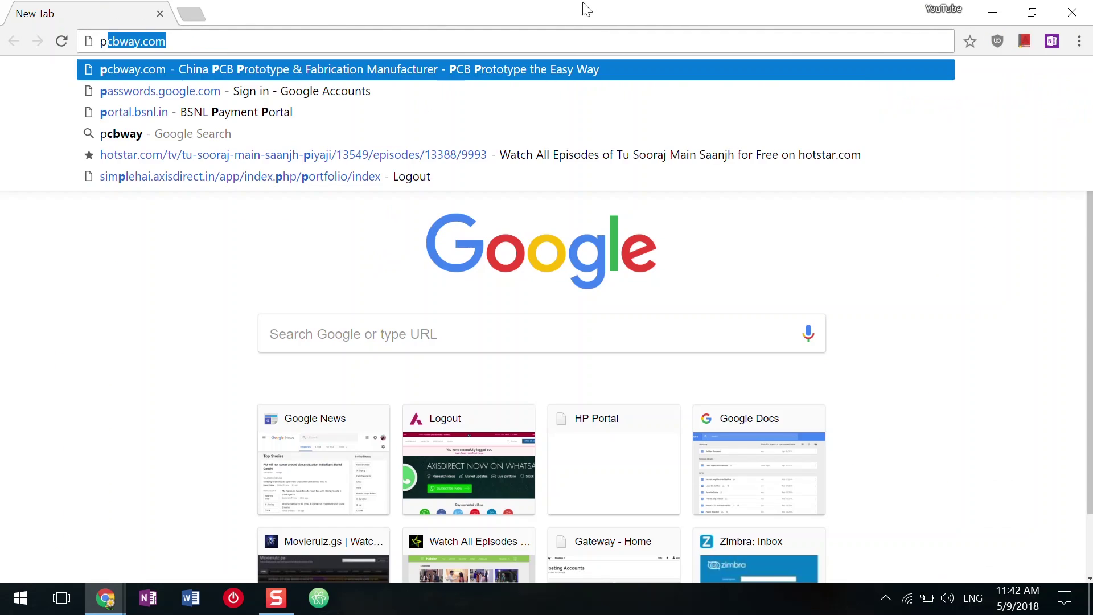
Go to pcbway.com, sign in, and attach gerbers.zip to the 100×50 mm two-layer order.
{"action": "key", "text": "Return"}
{"action": "mouse_move", "coordinate": [1006, 109]}
{"action": "left_click", "coordinate": [959, 194]}
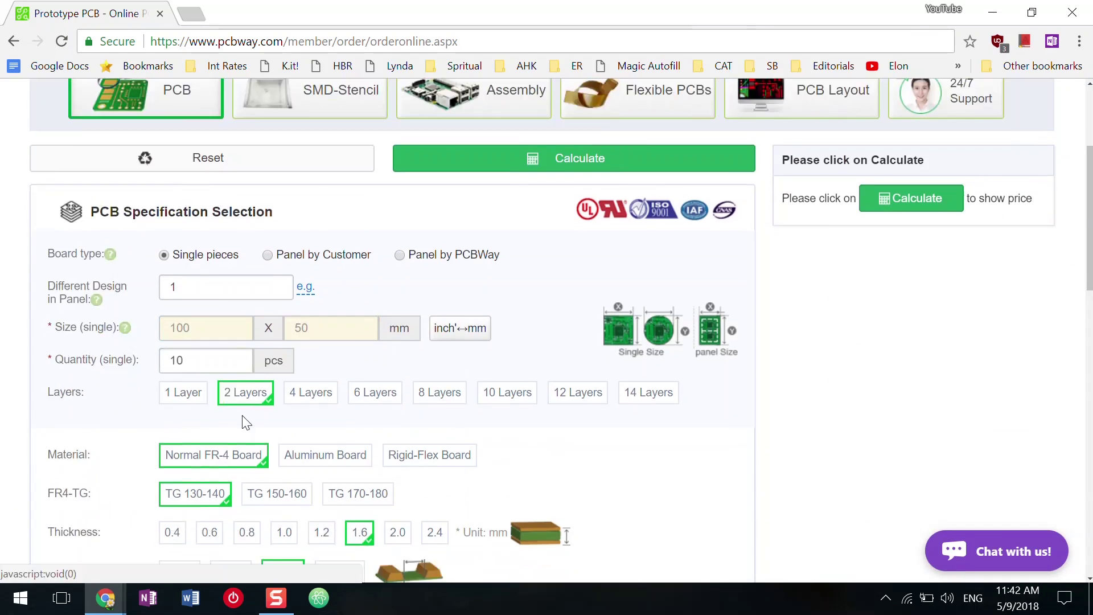
{"action": "left_click", "coordinate": [321, 426]}
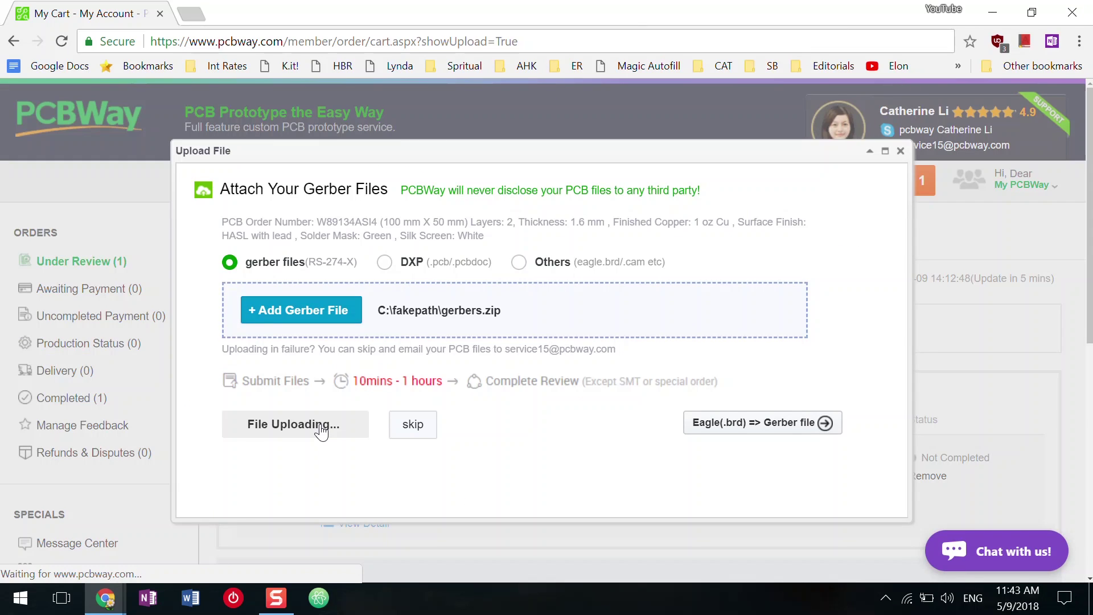